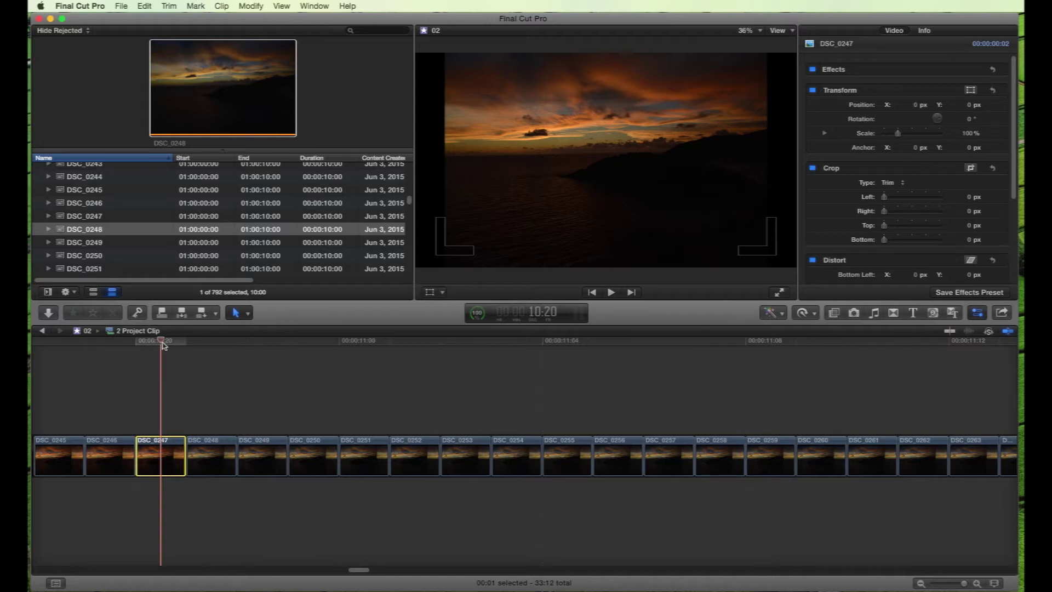
- Scrub the sunset clips to spot flicker, stepping through DSC_0248, DSC_0249 and DSC_0250
{"action": "mouse_move", "coordinate": [163, 345]}
{"action": "left_mouse_down"}
{"action": "mouse_move", "coordinate": [224, 359]}
{"action": "mouse_move", "coordinate": [154, 372]}
{"action": "mouse_move", "coordinate": [201, 376]}
{"action": "mouse_move", "coordinate": [191, 413]}
{"action": "left_mouse_up"}
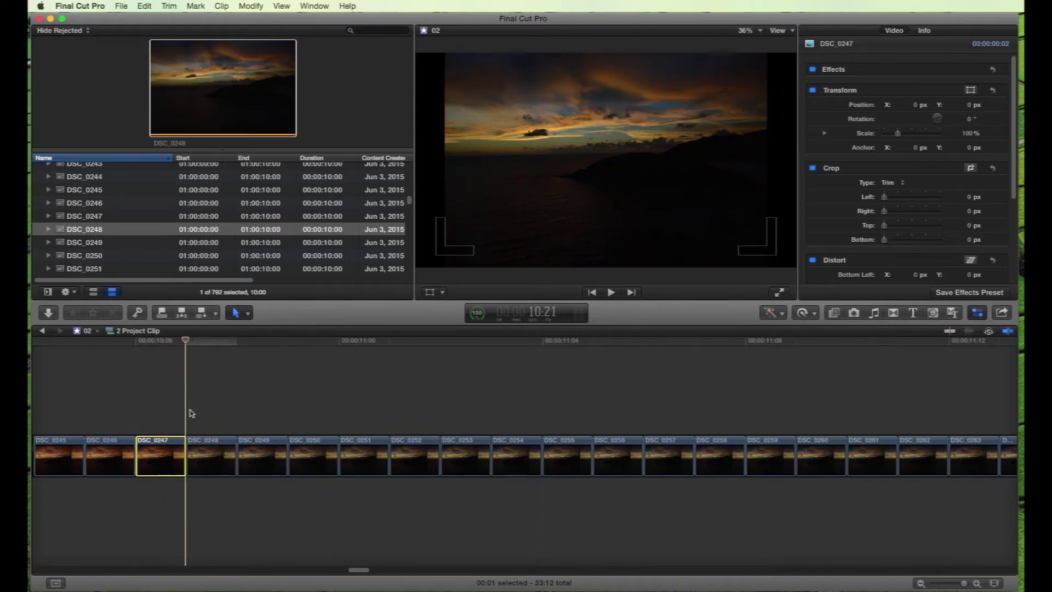
{"action": "mouse_move", "coordinate": [192, 413]}
{"action": "left_mouse_down"}
{"action": "mouse_move", "coordinate": [197, 423]}
{"action": "mouse_move", "coordinate": [377, 441]}
{"action": "left_mouse_up"}
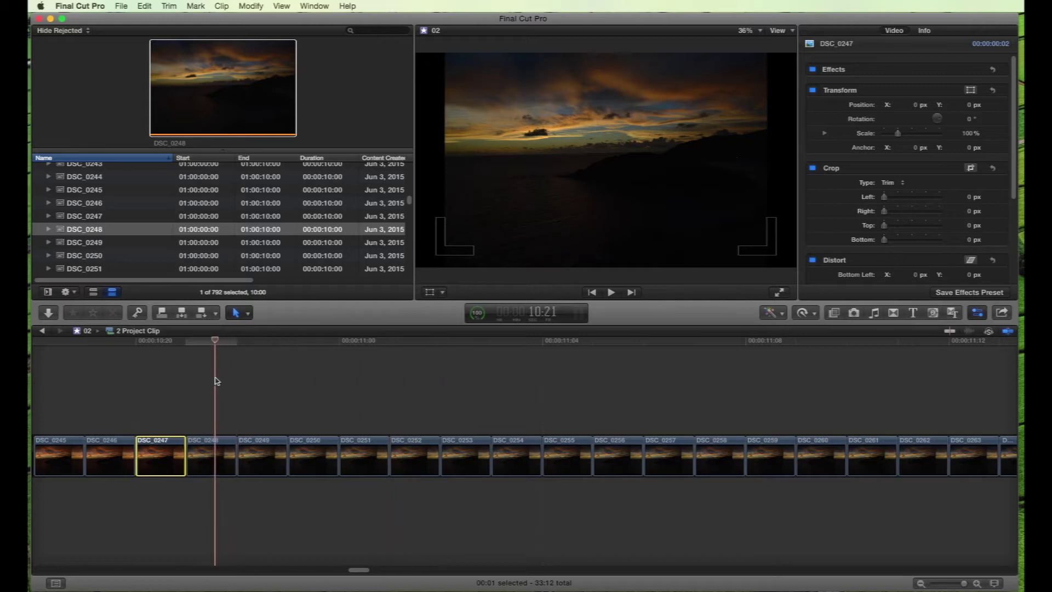
{"action": "mouse_move", "coordinate": [377, 344]}
{"action": "left_mouse_down"}
{"action": "mouse_move", "coordinate": [257, 381]}
{"action": "mouse_move", "coordinate": [274, 383]}
{"action": "left_mouse_up"}
{"action": "left_click_drag", "start_coordinate": [147, 342], "coordinate": [218, 356]}
{"action": "left_click", "coordinate": [218, 442]}
{"action": "left_click", "coordinate": [274, 442]}
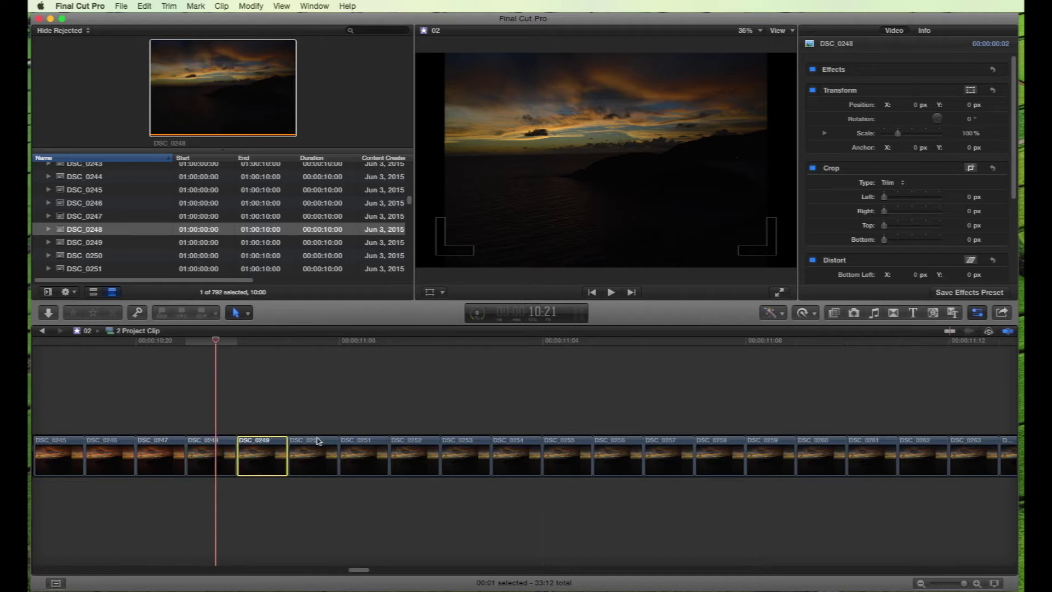
{"action": "key", "text": "super+Right"}
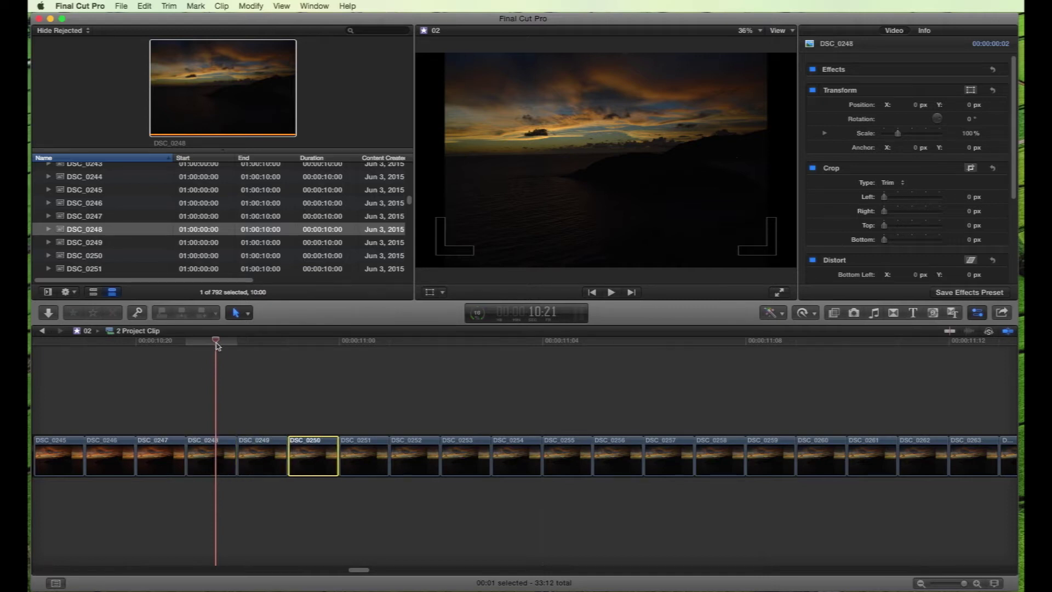
- Scrub through the later clips toward DSC_0262, then park the playhead on DSC_0247
{"action": "left_click_drag", "start_coordinate": [218, 346], "coordinate": [594, 384]}
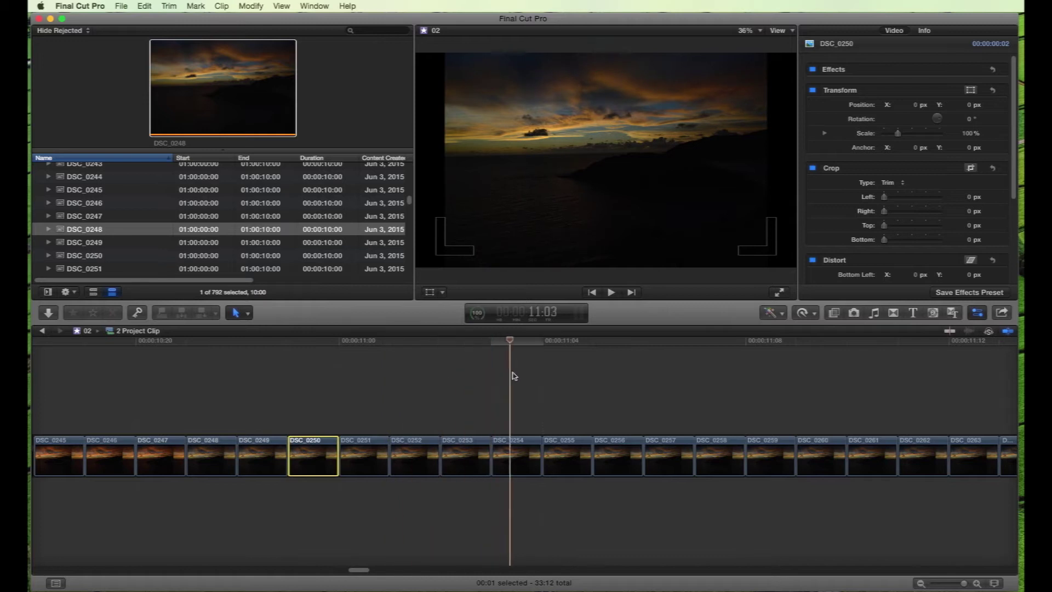
{"action": "mouse_move", "coordinate": [596, 344]}
{"action": "left_mouse_down"}
{"action": "mouse_move", "coordinate": [928, 378]}
{"action": "mouse_move", "coordinate": [294, 411]}
{"action": "left_mouse_up"}
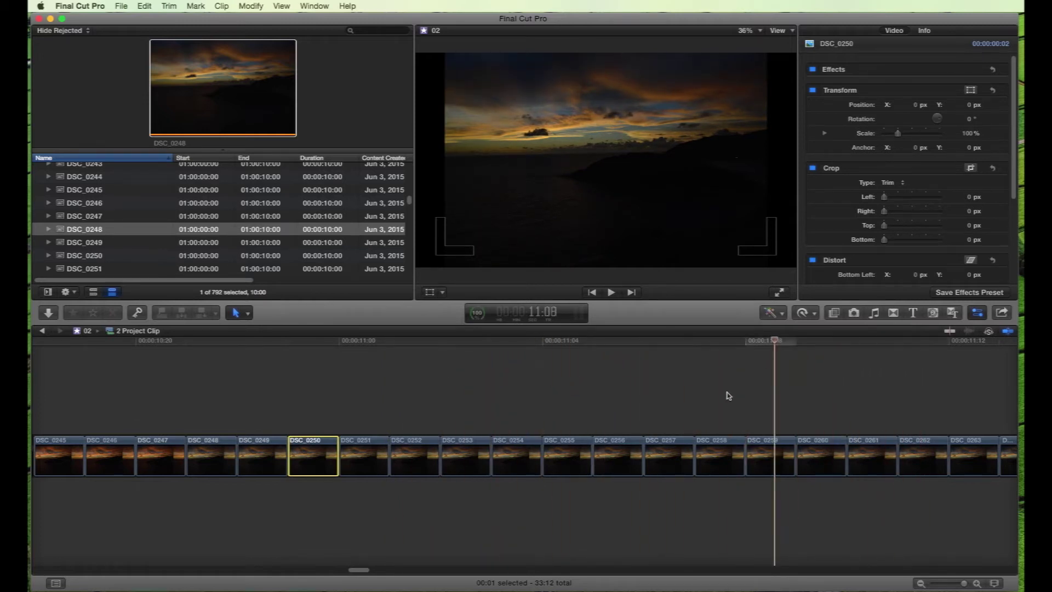
{"action": "left_click_drag", "start_coordinate": [154, 344], "coordinate": [160, 347]}
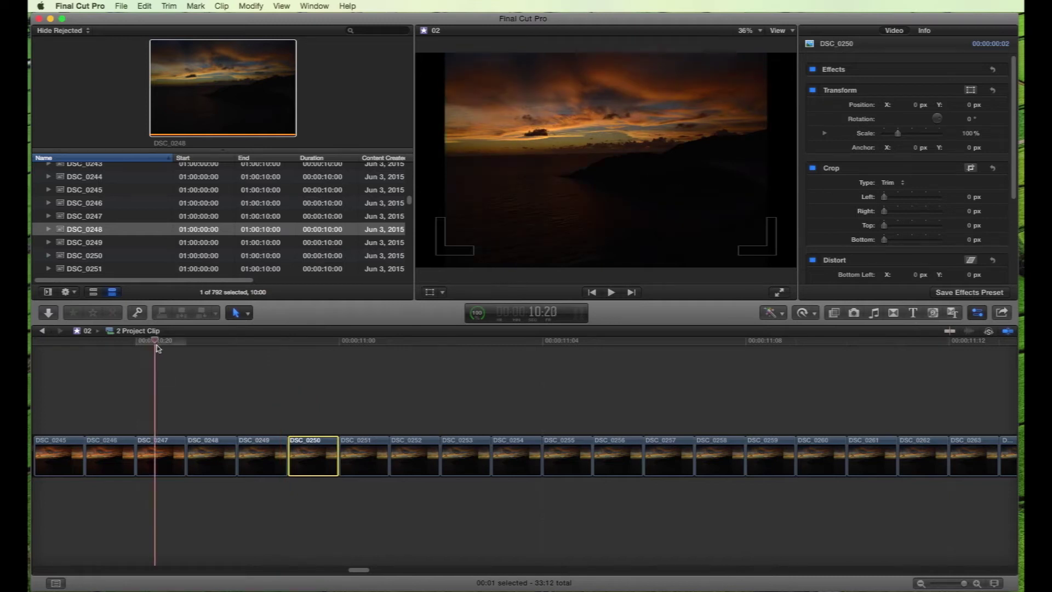
{"action": "left_click", "coordinate": [163, 442]}
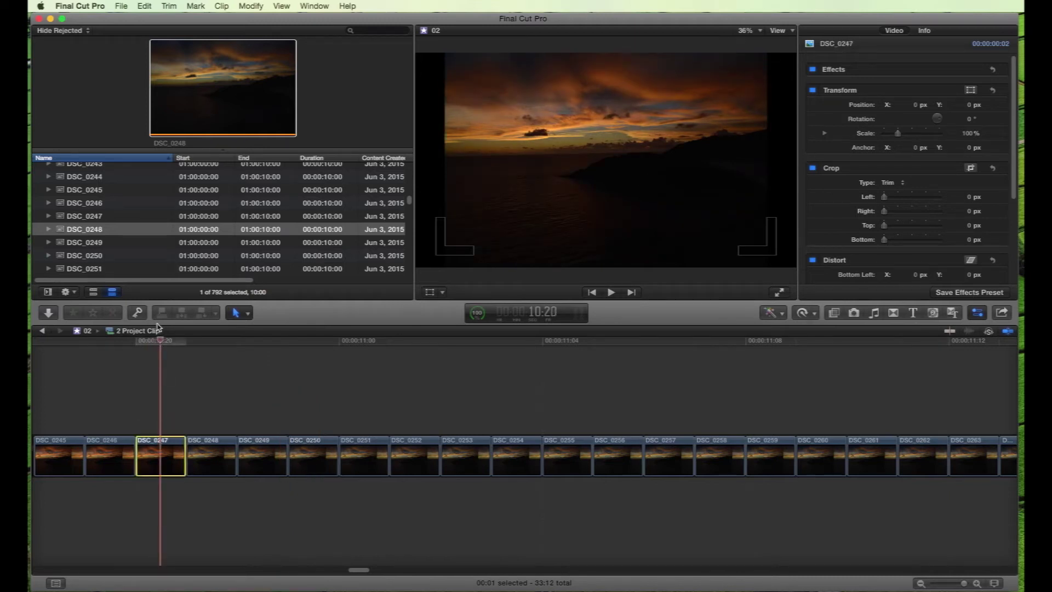
{"action": "left_click", "coordinate": [171, 364]}
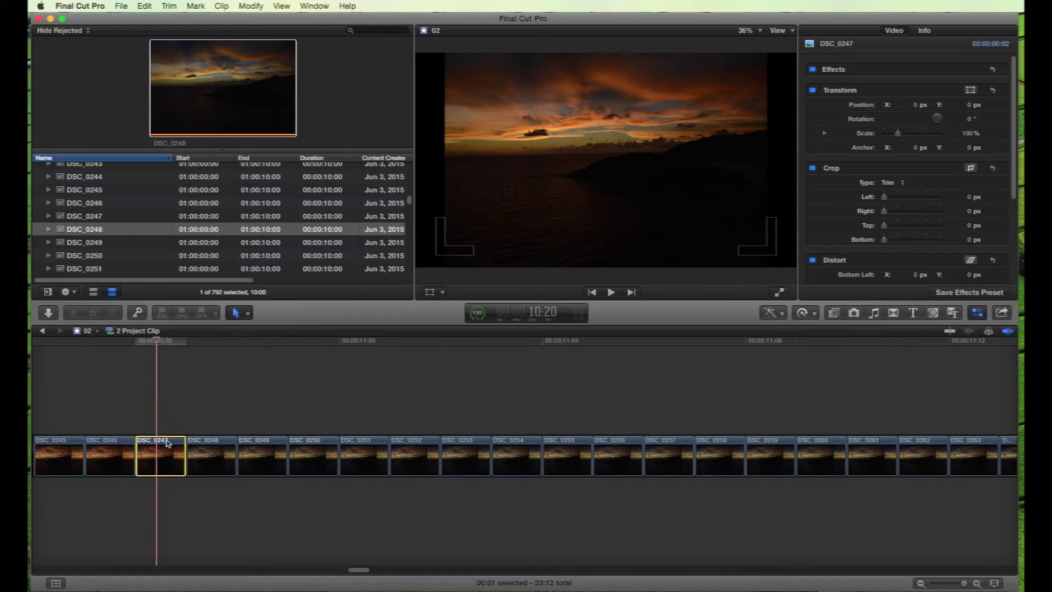
- Apply Match Color to DSC_0248 using DSC_0247 as the reference, then select DSC_0247 to compare
{"action": "left_click", "coordinate": [208, 342]}
{"action": "left_click", "coordinate": [218, 448]}
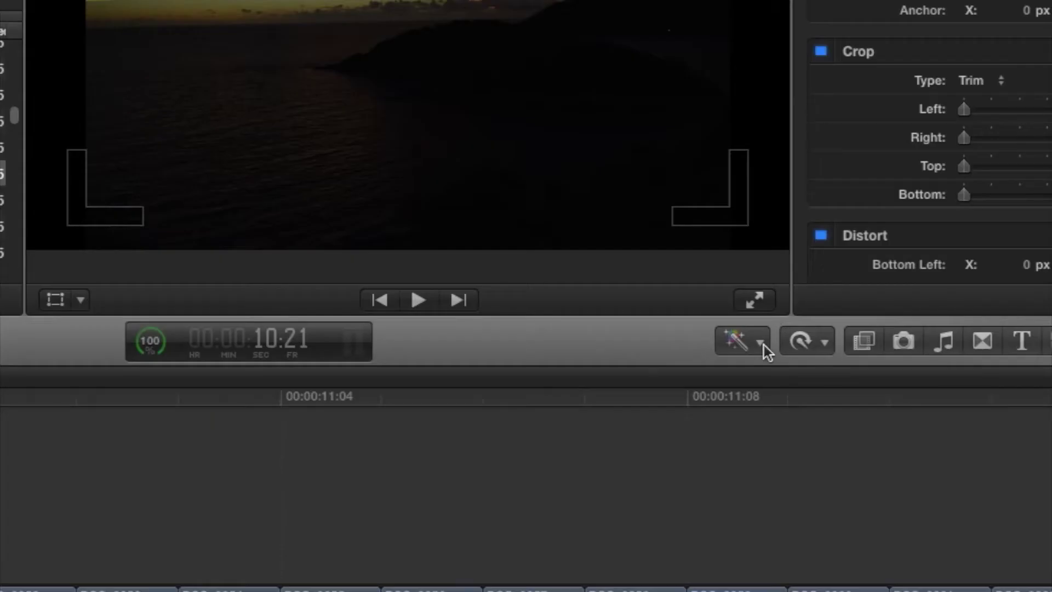
{"action": "left_click", "coordinate": [783, 315]}
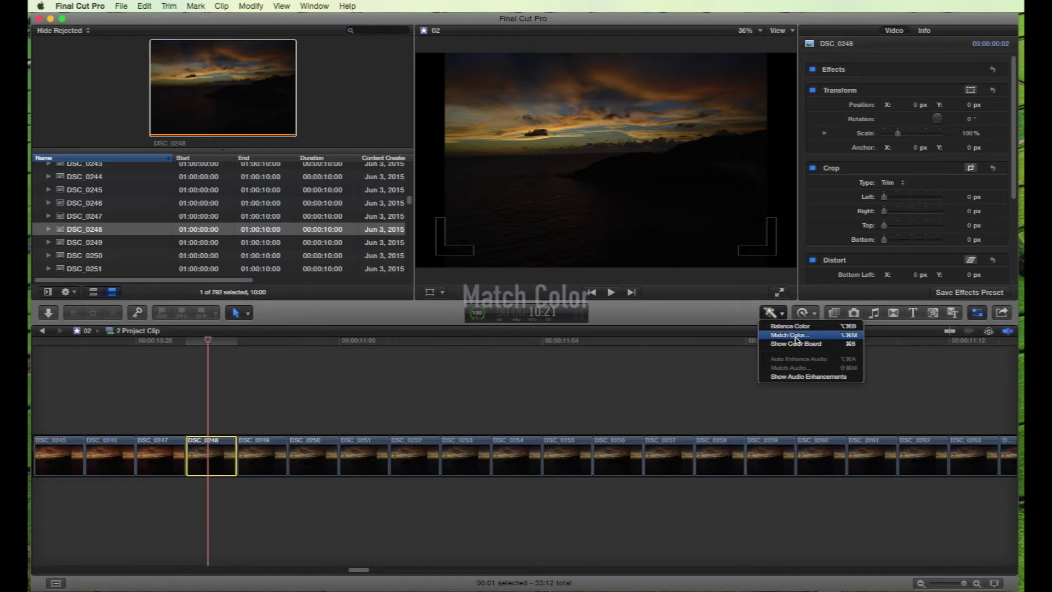
{"action": "left_click", "coordinate": [784, 334]}
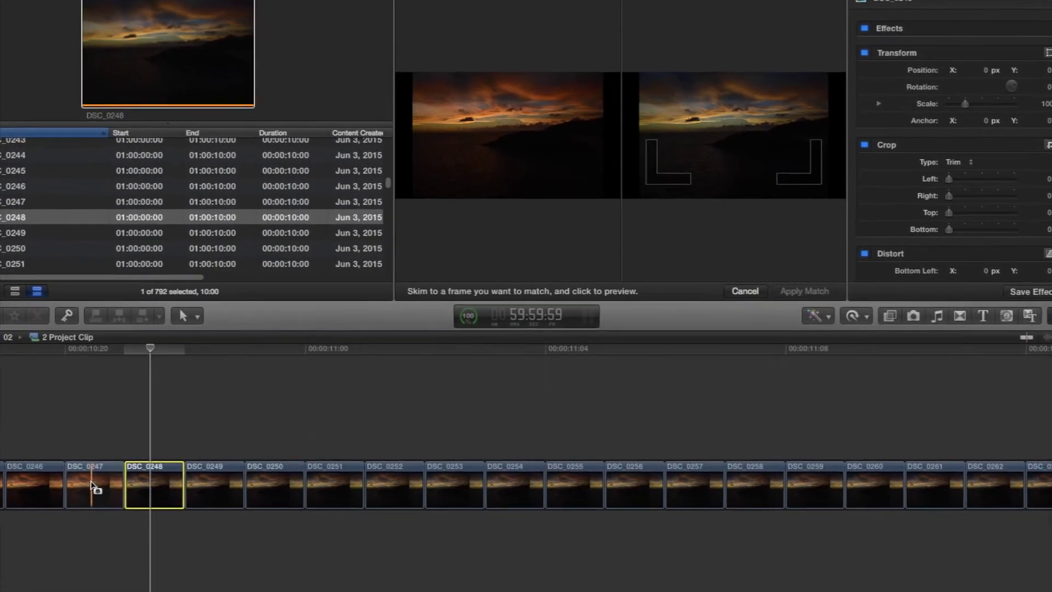
{"action": "left_click", "coordinate": [92, 486]}
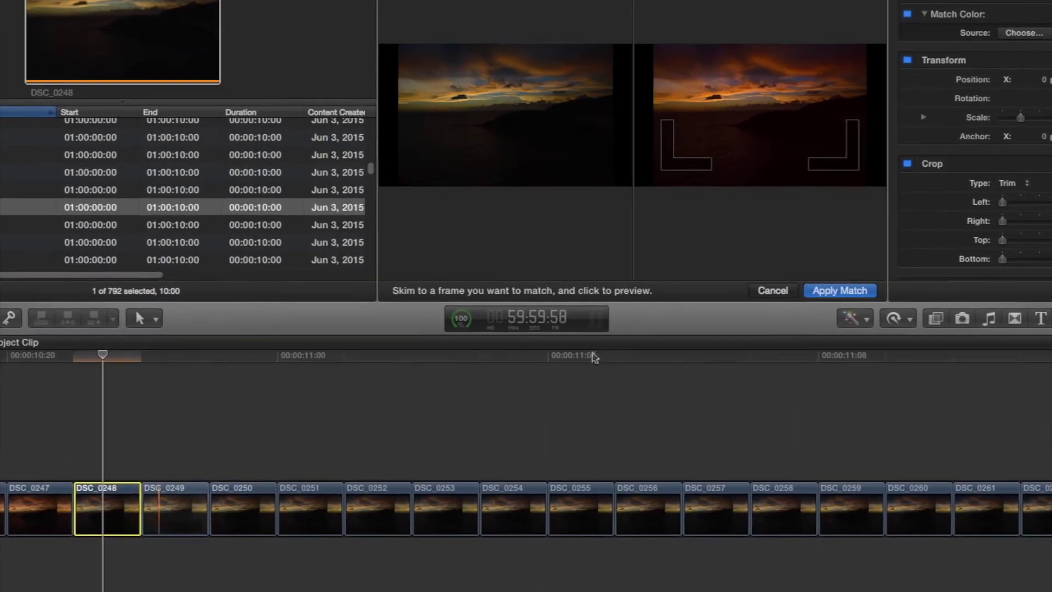
{"action": "left_click", "coordinate": [837, 291]}
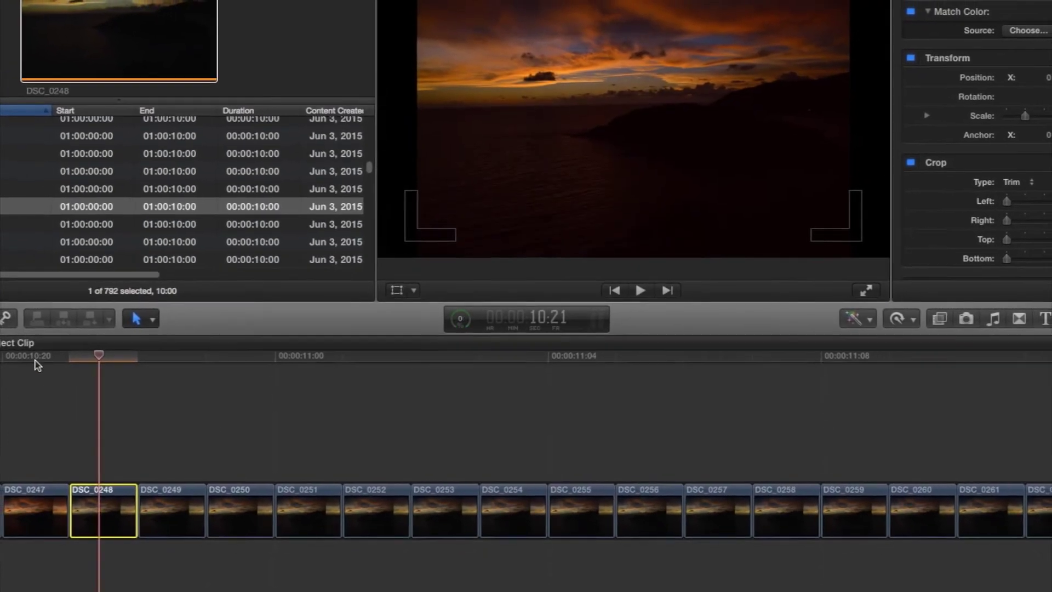
{"action": "left_click", "coordinate": [36, 364]}
{"action": "left_click", "coordinate": [63, 502]}
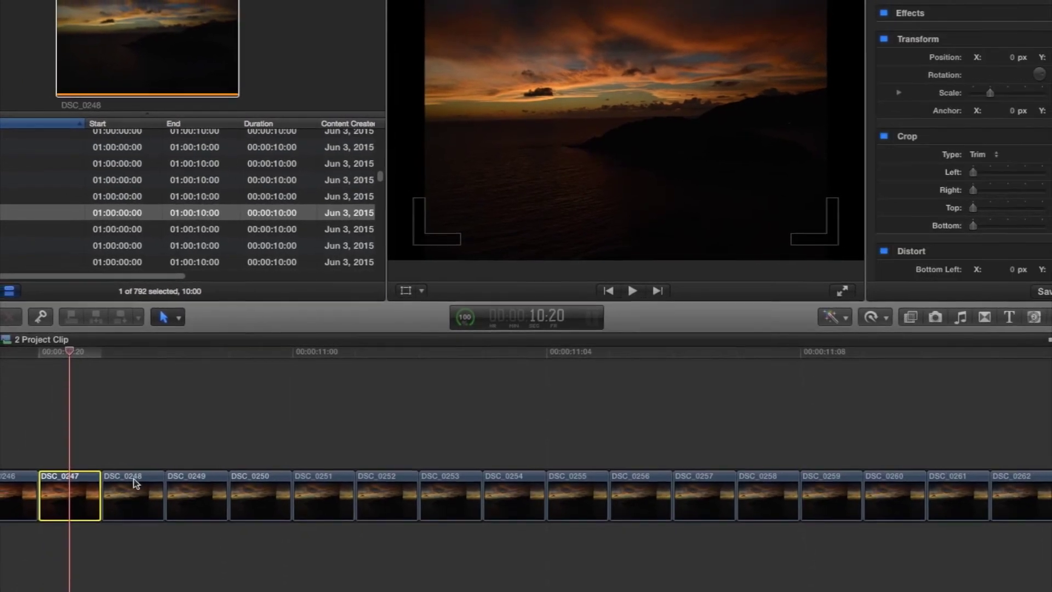
- Match DSC_0249's colour to DSC_0248 with Match Color and apply it
{"action": "left_click", "coordinate": [137, 483]}
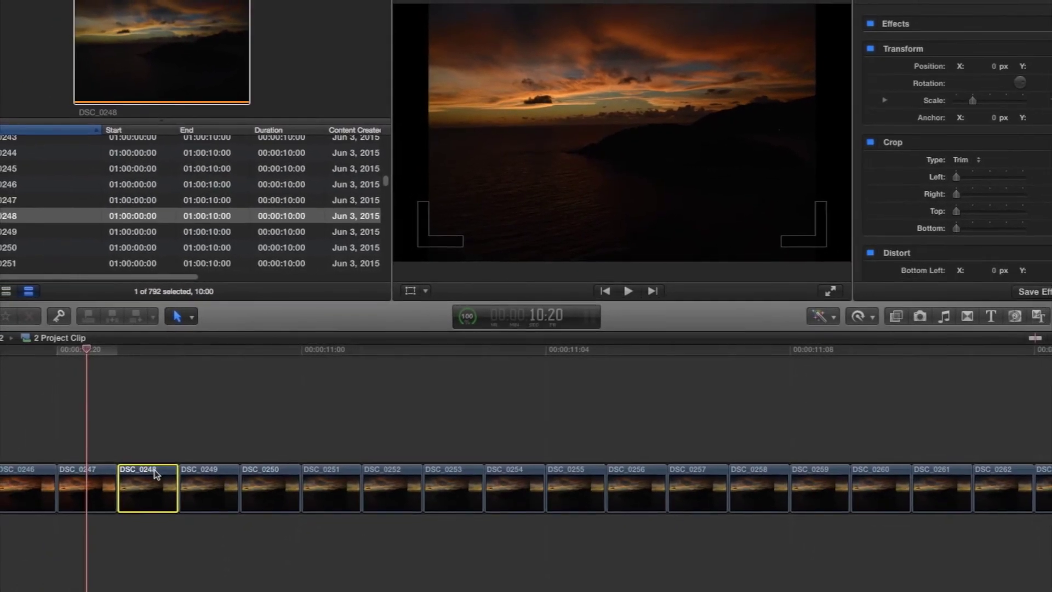
{"action": "left_click", "coordinate": [192, 369]}
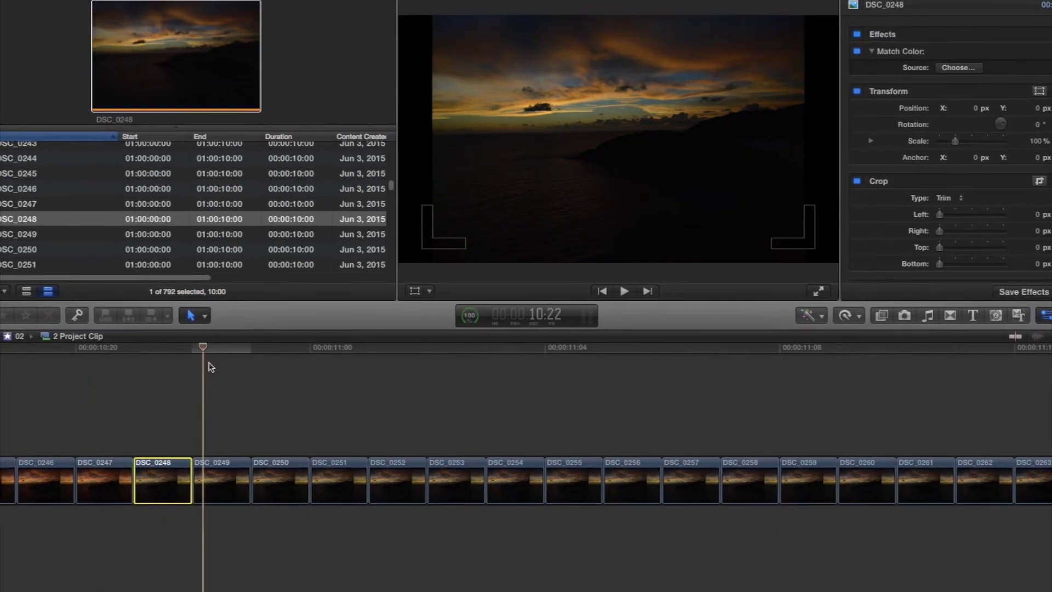
{"action": "left_click", "coordinate": [222, 463]}
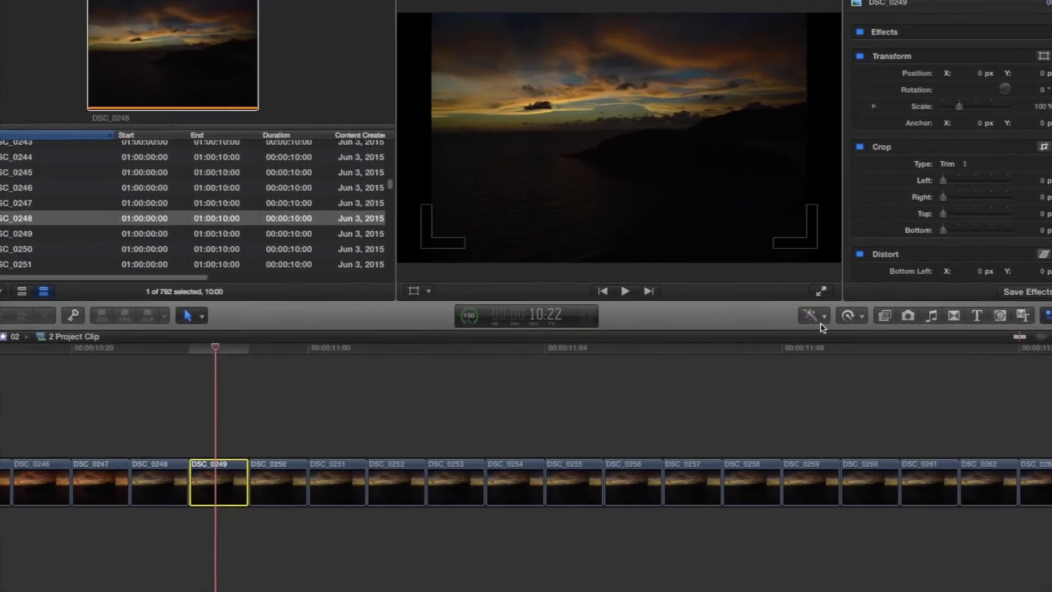
{"action": "left_click", "coordinate": [783, 314]}
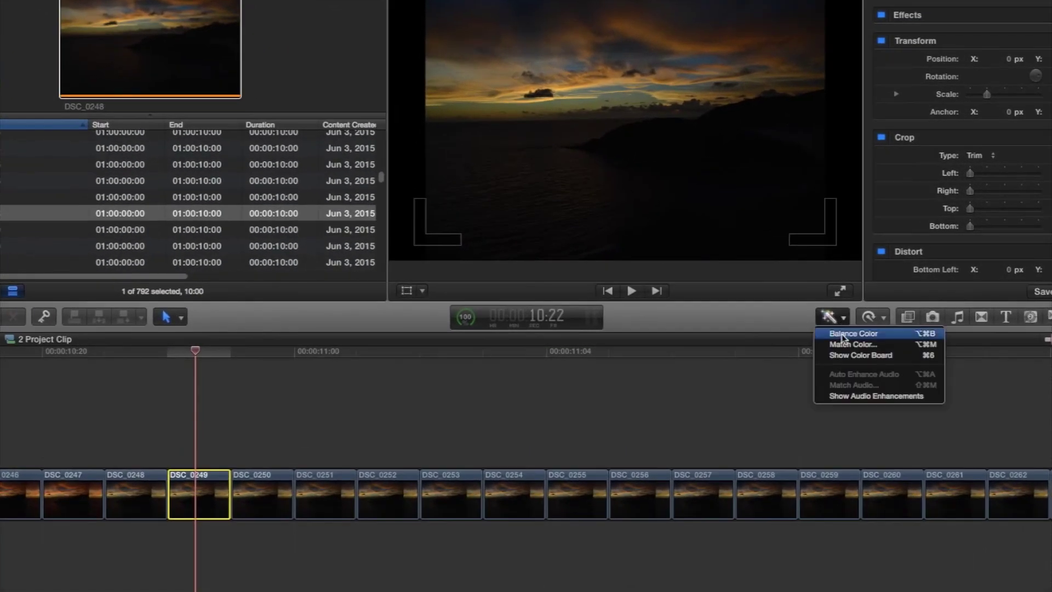
{"action": "left_click", "coordinate": [847, 345]}
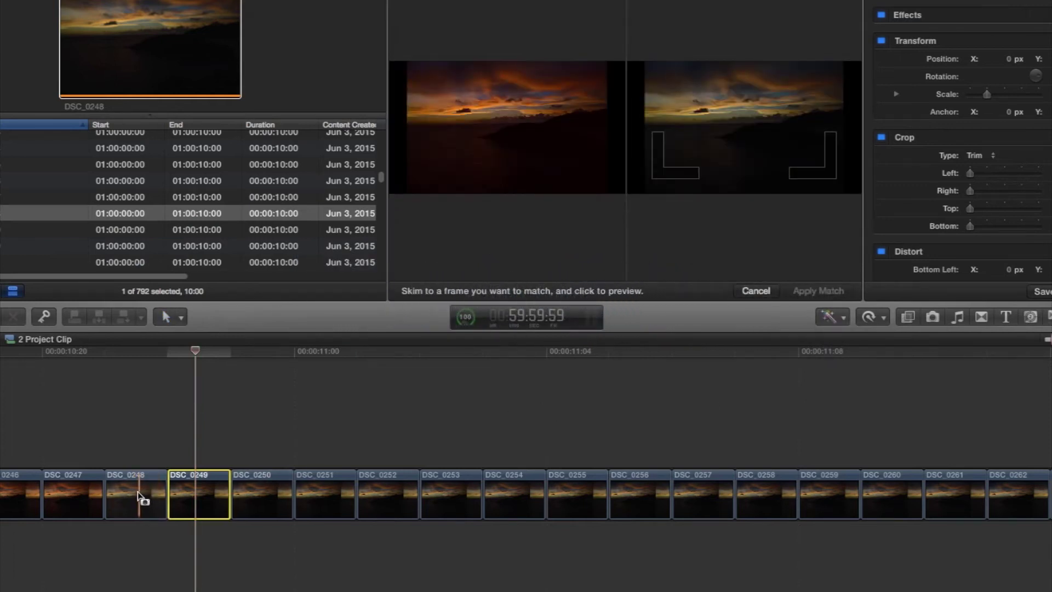
{"action": "left_click", "coordinate": [136, 496]}
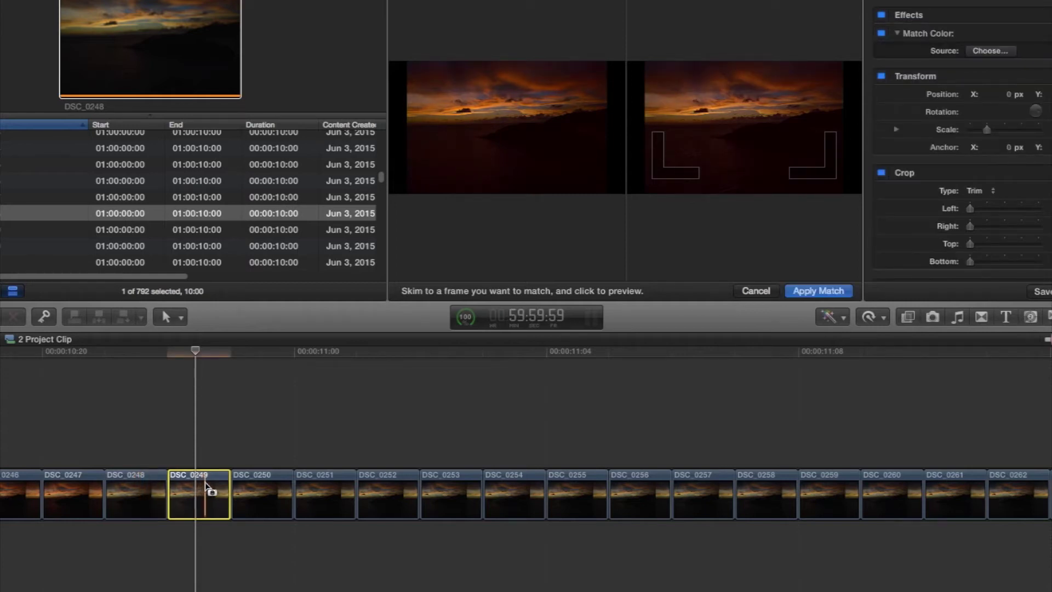
{"action": "left_click", "coordinate": [834, 293]}
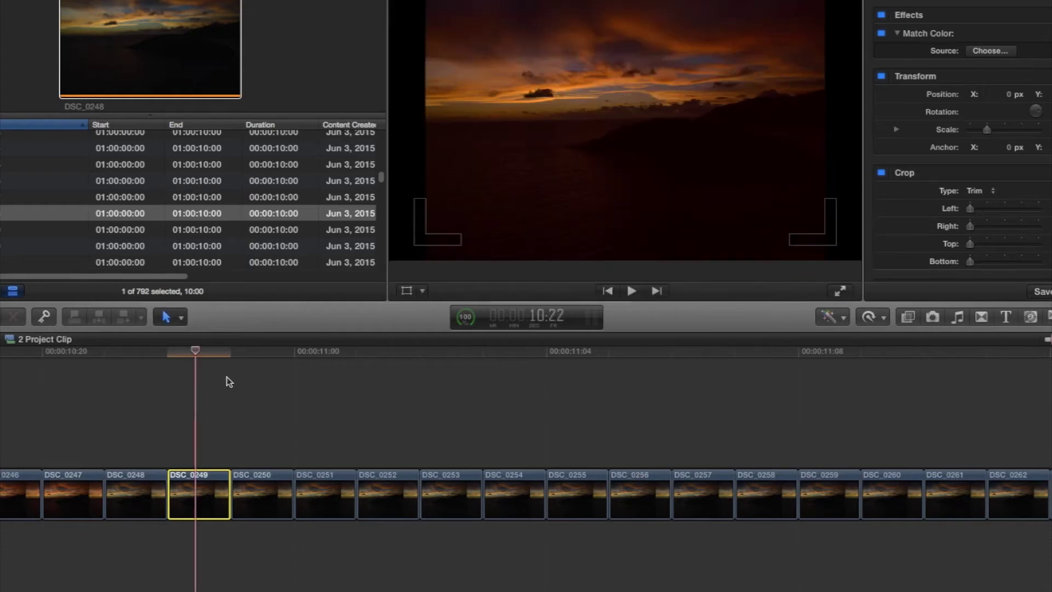
- Play back the corrected clips from the start and scrub across them to check for flicker
{"action": "left_click", "coordinate": [134, 354]}
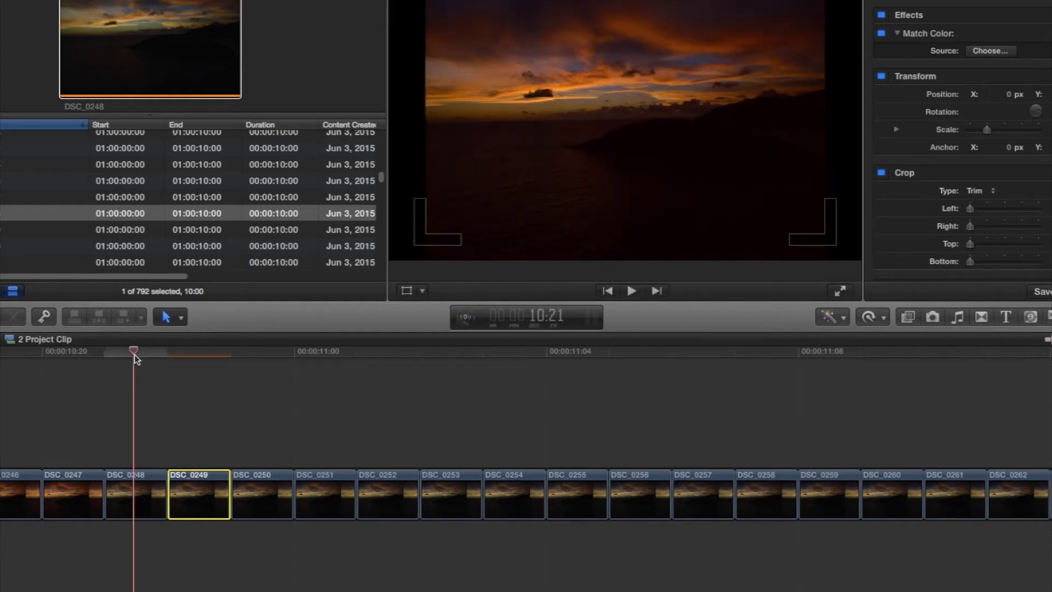
{"action": "left_click", "coordinate": [58, 353]}
{"action": "key", "text": "space"}
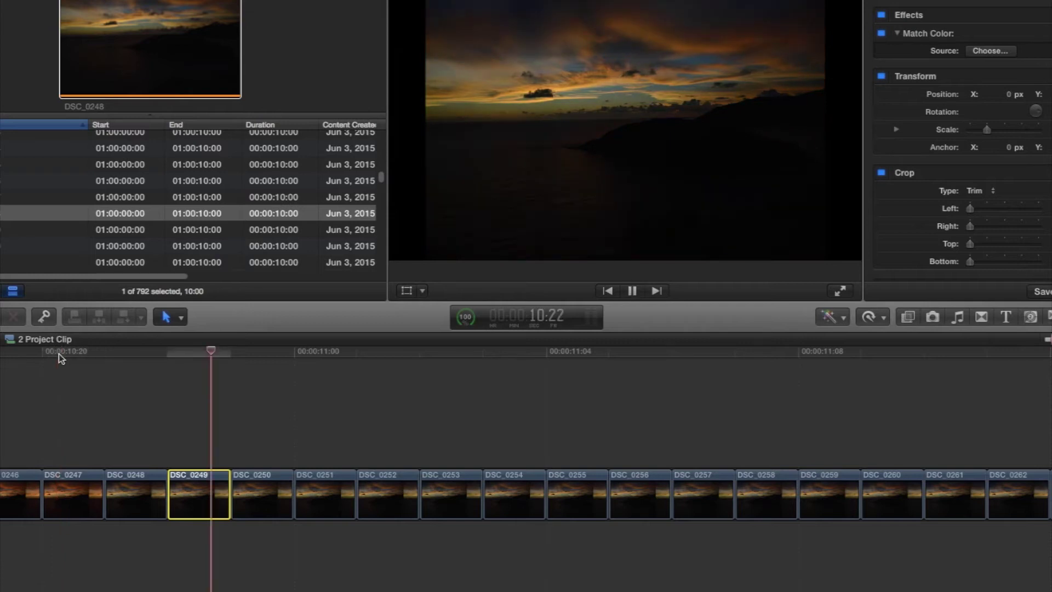
{"action": "key", "text": "space"}
{"action": "left_click", "coordinate": [107, 352]}
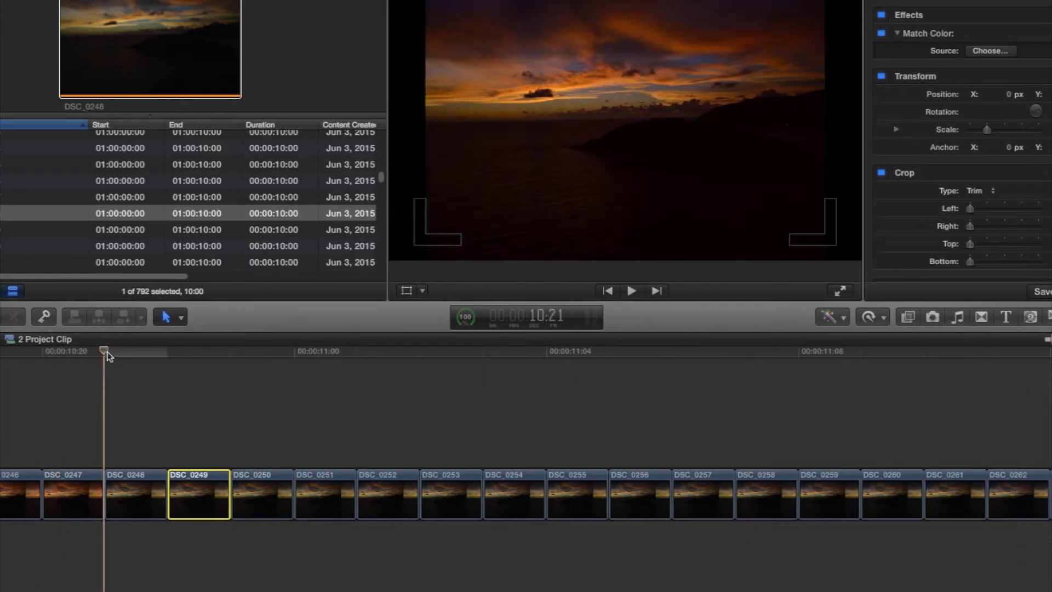
{"action": "mouse_move", "coordinate": [107, 352]}
{"action": "left_mouse_down"}
{"action": "mouse_move", "coordinate": [135, 376]}
{"action": "mouse_move", "coordinate": [252, 385]}
{"action": "mouse_move", "coordinate": [137, 403]}
{"action": "left_mouse_up"}
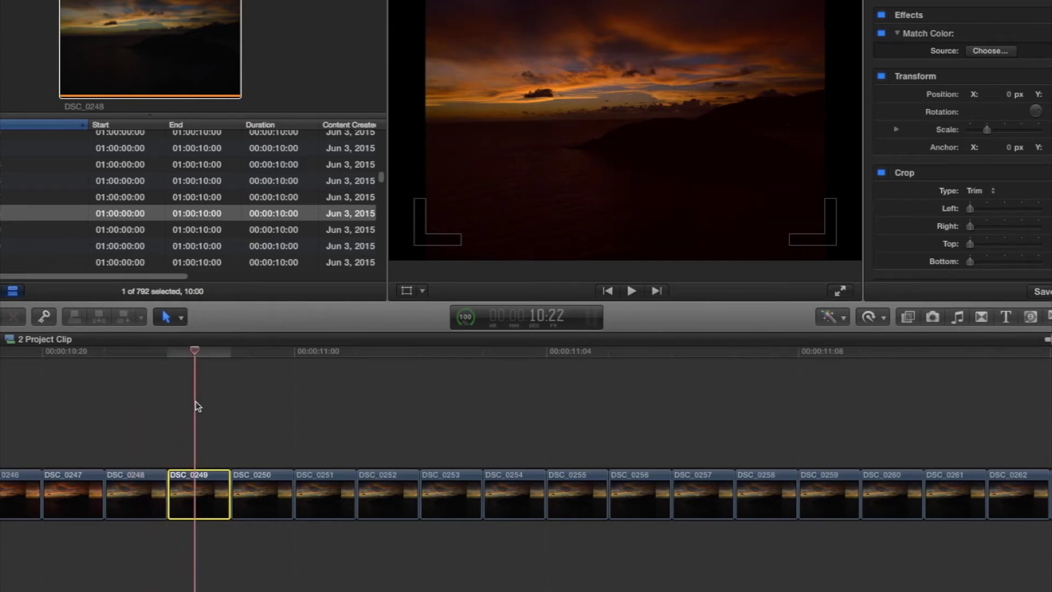
{"action": "mouse_move", "coordinate": [131, 405]}
{"action": "left_mouse_down"}
{"action": "mouse_move", "coordinate": [68, 418]}
{"action": "mouse_move", "coordinate": [144, 428]}
{"action": "left_mouse_up"}
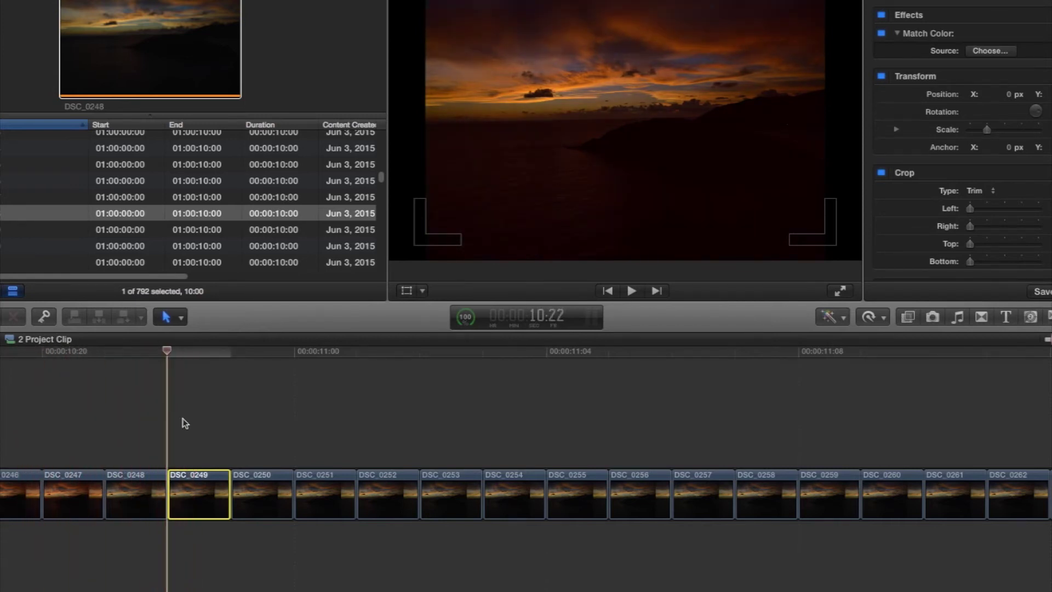
- Compare DSC_0248 with its neighbours, then select DSC_0249 and bring up the enhancements list
{"action": "left_click", "coordinate": [147, 486]}
{"action": "mouse_move", "coordinate": [138, 357]}
{"action": "left_mouse_down"}
{"action": "mouse_move", "coordinate": [144, 374]}
{"action": "mouse_move", "coordinate": [186, 379]}
{"action": "left_mouse_up"}
{"action": "left_click", "coordinate": [199, 481]}
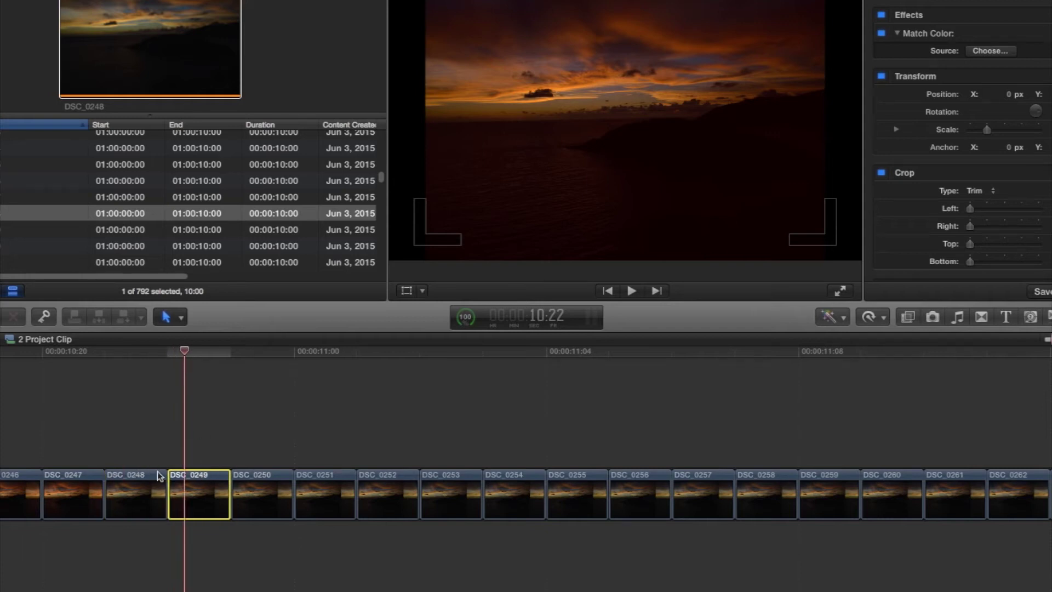
{"action": "left_click", "coordinate": [846, 315]}
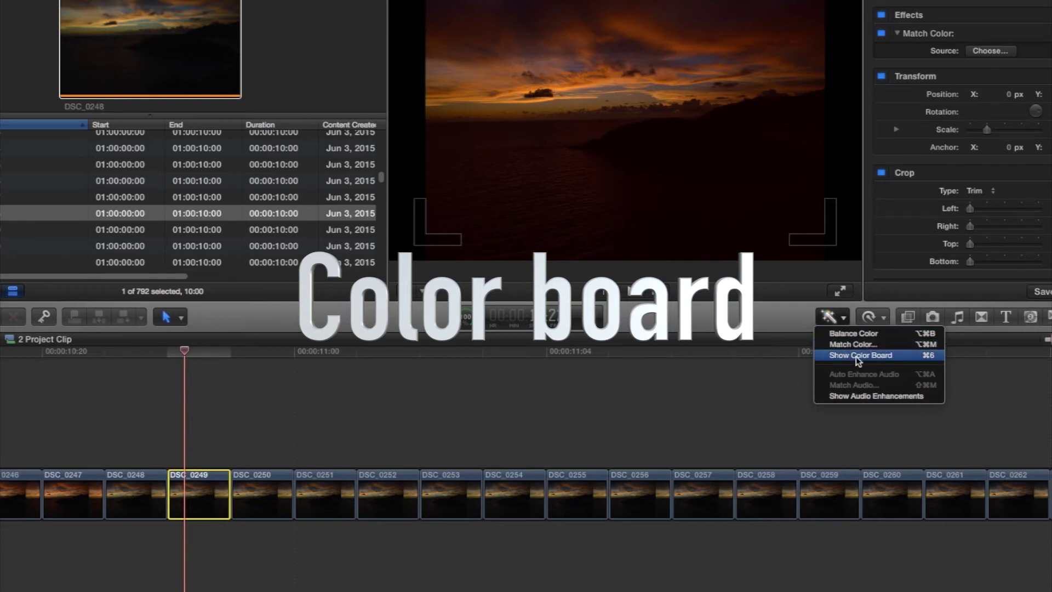
- Show the Color Board and select clip DSC_0248 for adjustment
{"action": "left_click", "coordinate": [858, 358]}
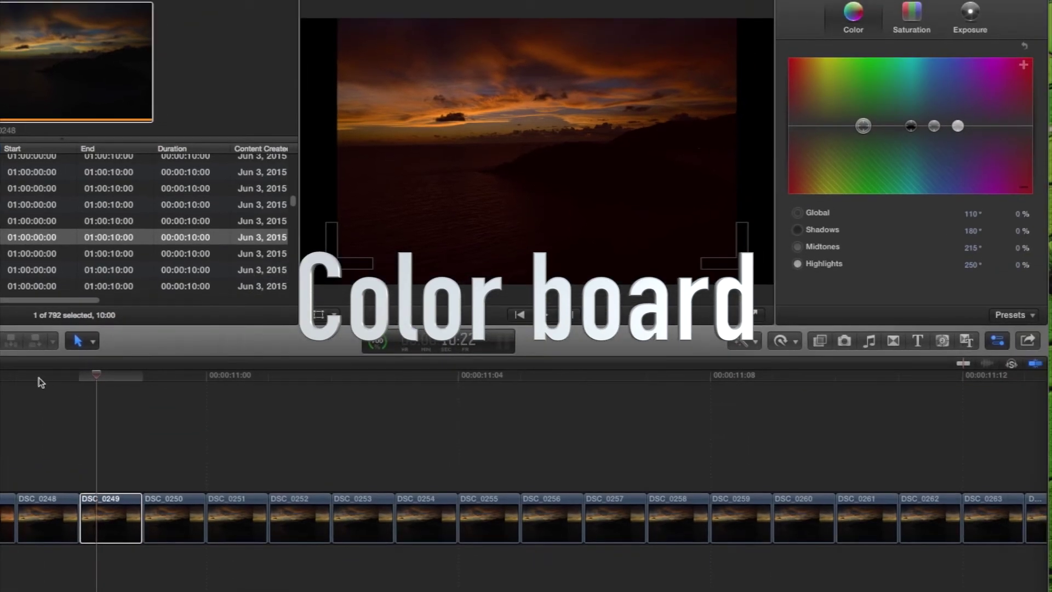
{"action": "mouse_move", "coordinate": [55, 377]}
{"action": "left_mouse_down"}
{"action": "mouse_move", "coordinate": [86, 393]}
{"action": "mouse_move", "coordinate": [55, 396]}
{"action": "left_mouse_up"}
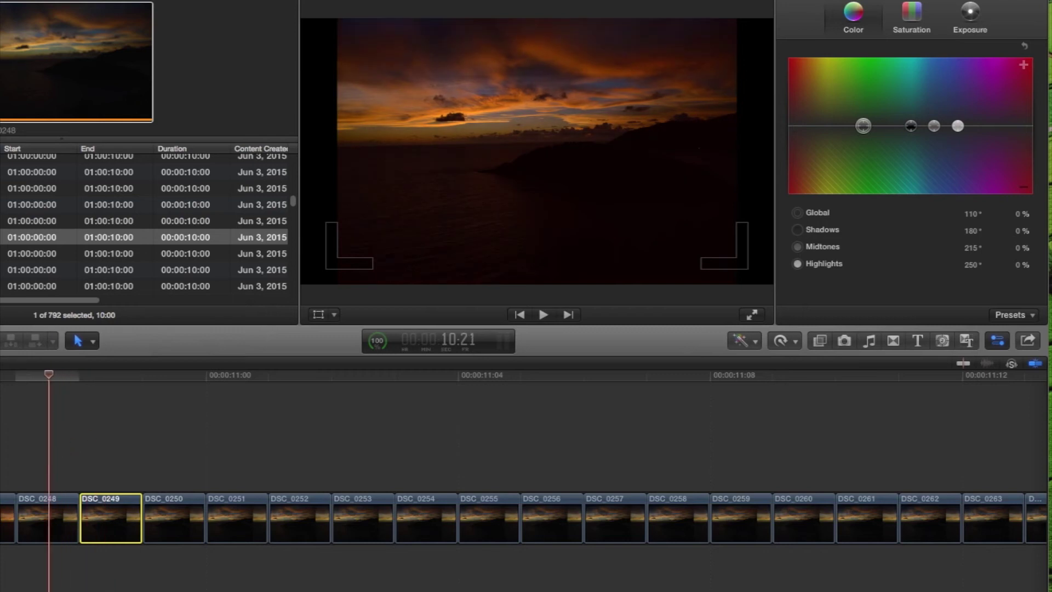
{"action": "left_click", "coordinate": [48, 502]}
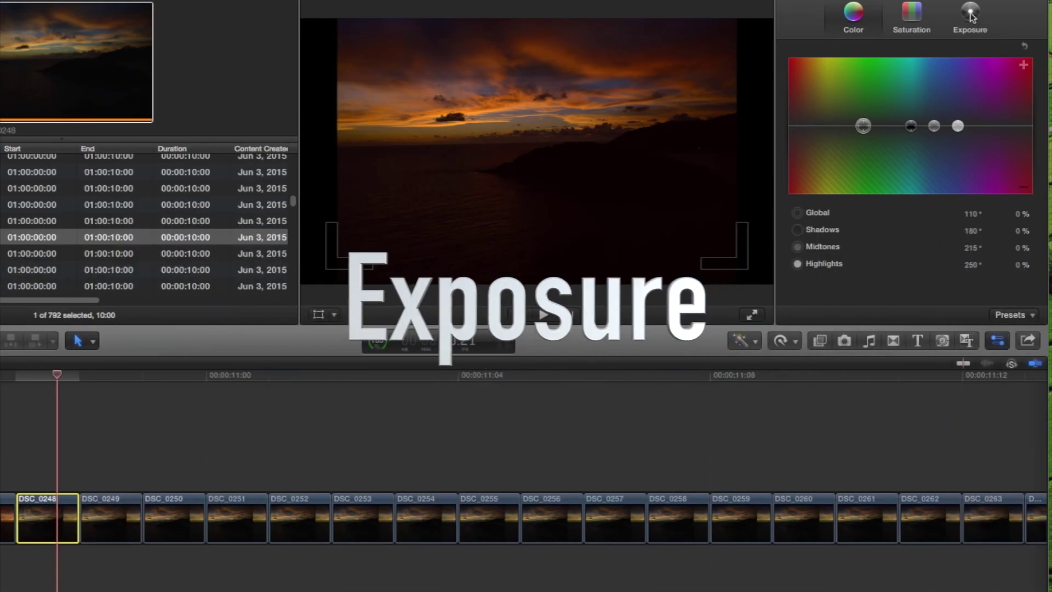
- On the Exposure board, raise DSC_0248's Shadows to 3%, then compare against DSC_0249
{"action": "left_click", "coordinate": [971, 16]}
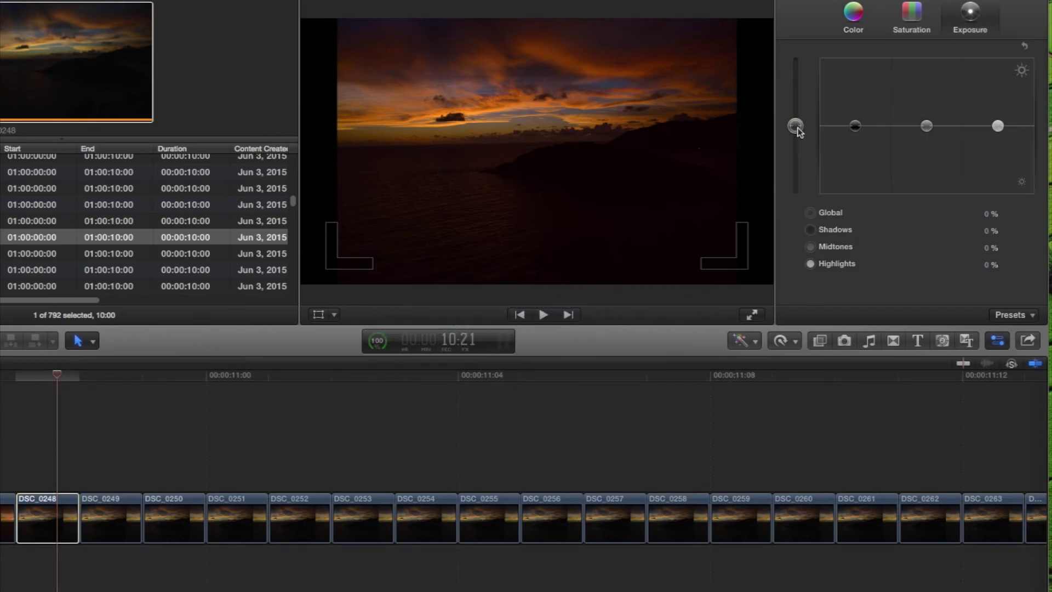
{"action": "left_click", "coordinate": [856, 128]}
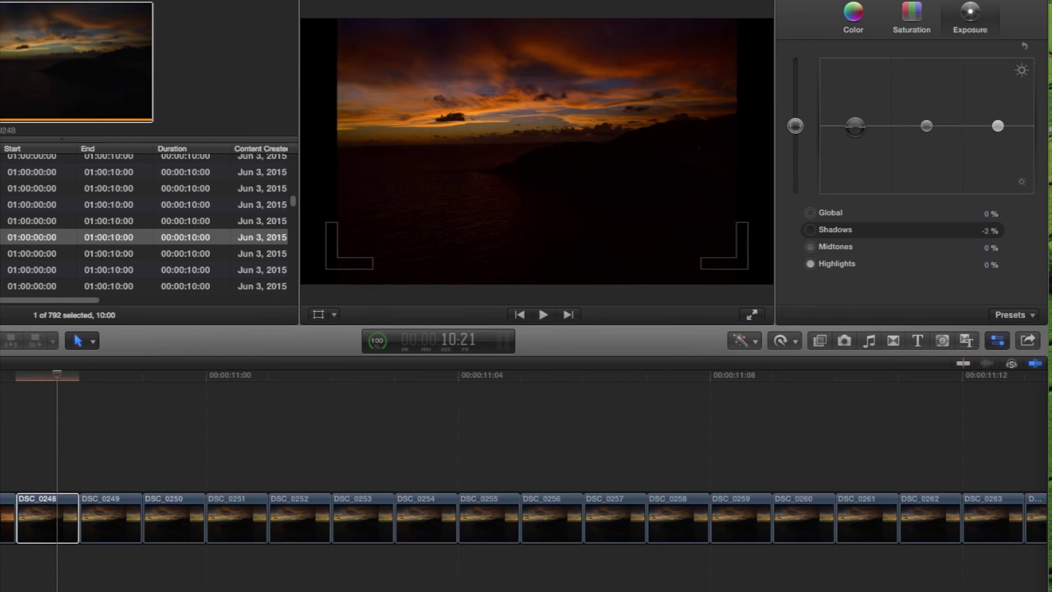
{"action": "left_click", "coordinate": [48, 518]}
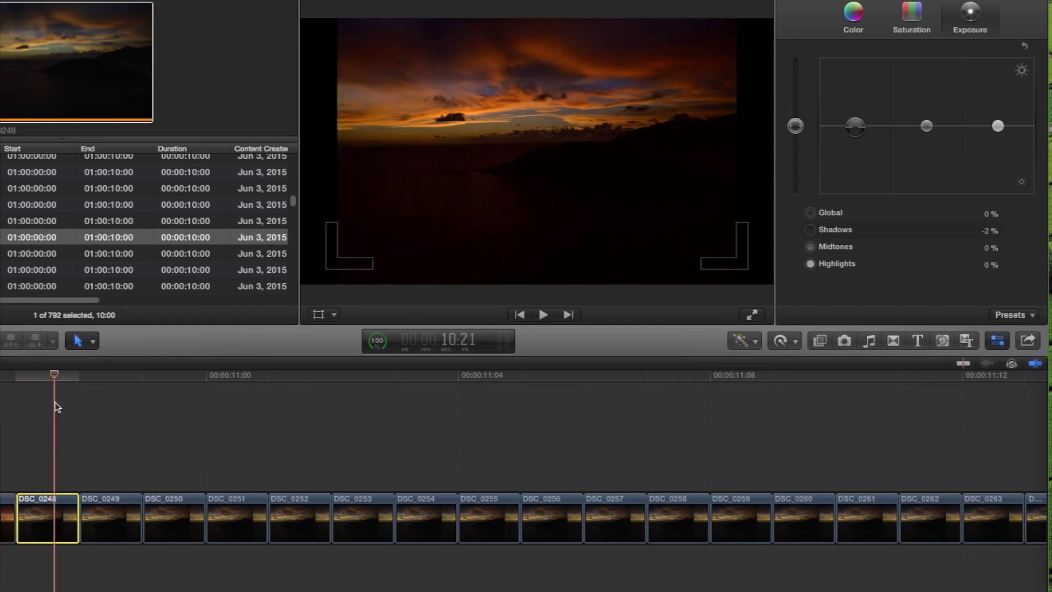
{"action": "left_click", "coordinate": [55, 375]}
{"action": "left_click_drag", "start_coordinate": [860, 126], "coordinate": [859, 125]}
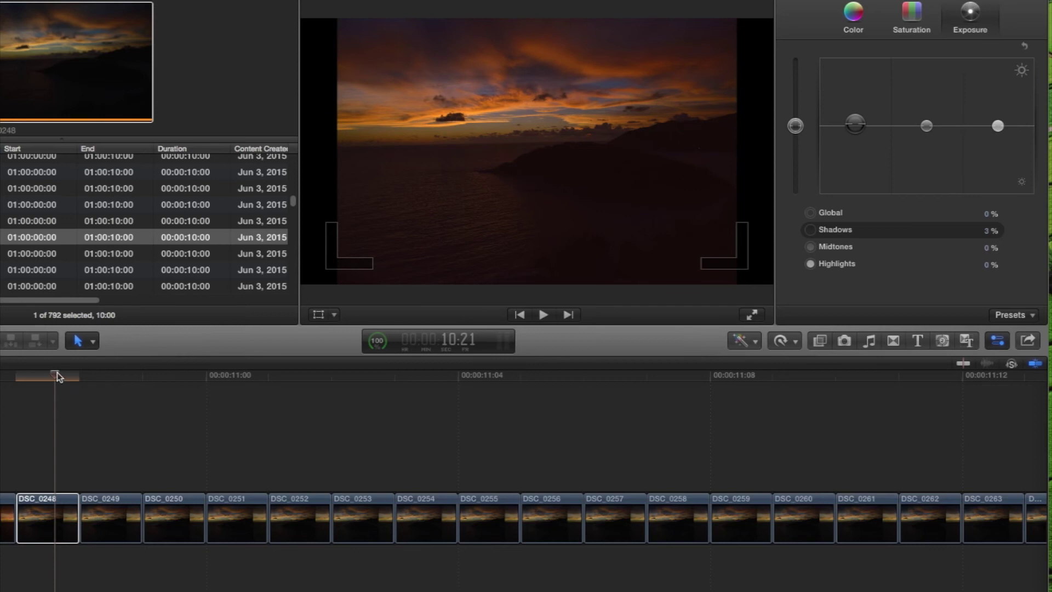
{"action": "left_click_drag", "start_coordinate": [59, 377], "coordinate": [111, 384]}
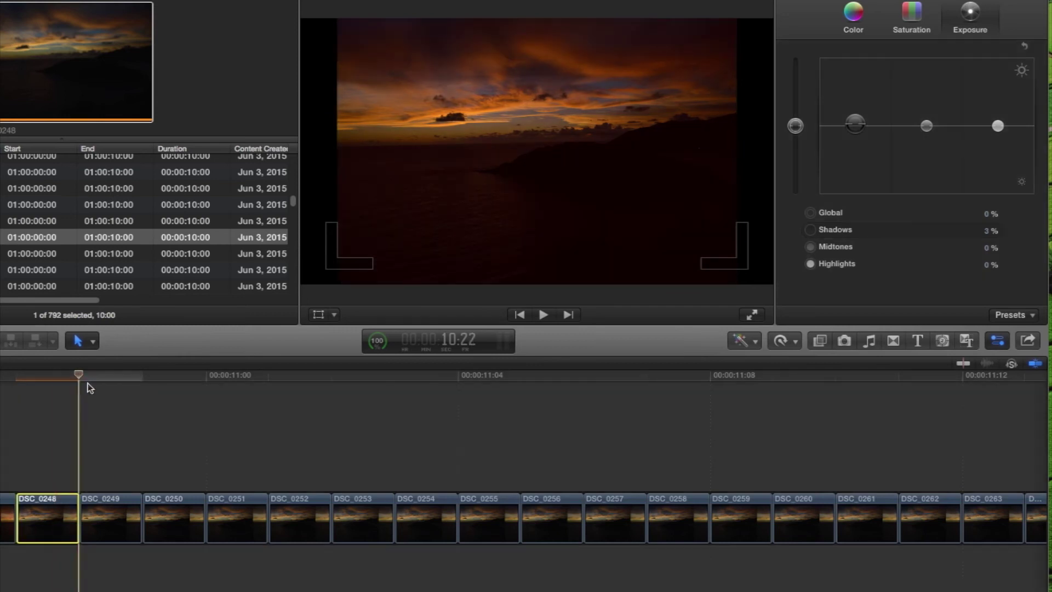
{"action": "left_click", "coordinate": [111, 500]}
{"action": "mouse_move", "coordinate": [48, 383]}
{"action": "left_mouse_down"}
{"action": "mouse_move", "coordinate": [175, 400]}
{"action": "mouse_move", "coordinate": [161, 426]}
{"action": "left_mouse_up"}
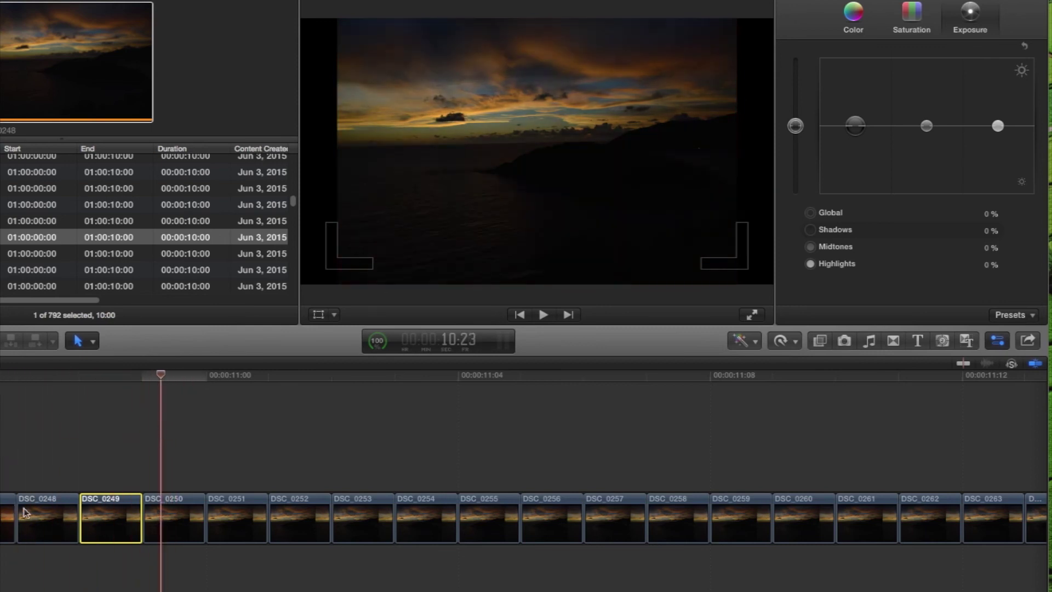
- Apply Match Color to DSC_0250 using a reference sunset frame picked in the timeline
{"action": "left_click", "coordinate": [174, 507]}
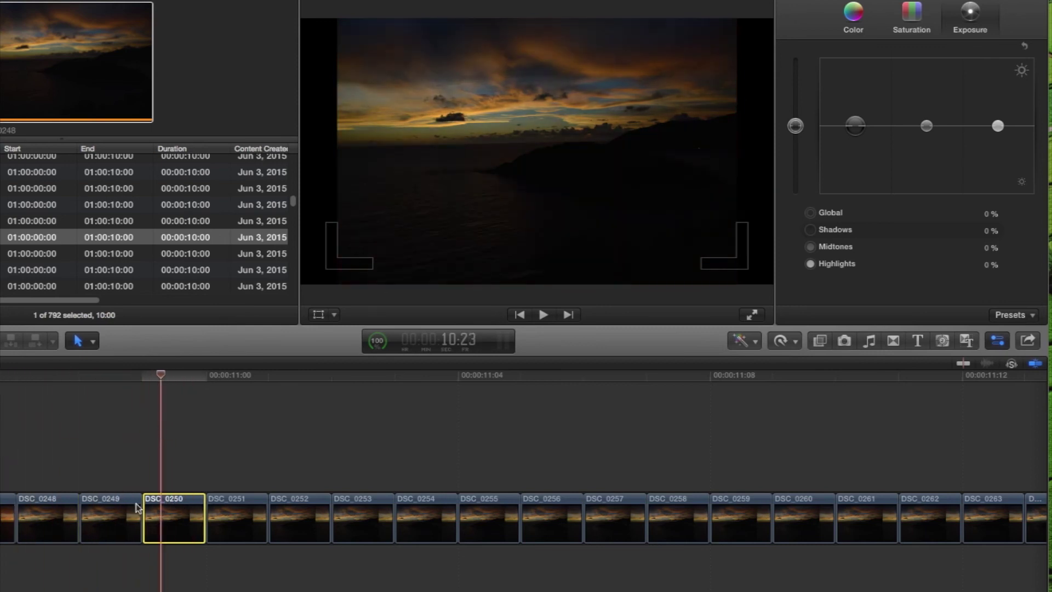
{"action": "left_click", "coordinate": [755, 345]}
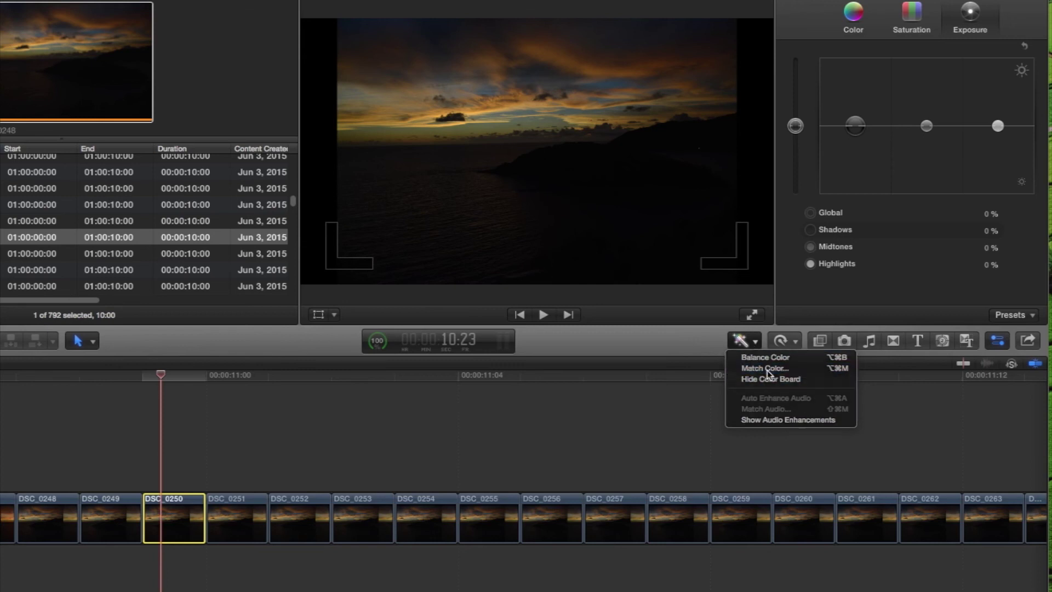
{"action": "left_click", "coordinate": [765, 368]}
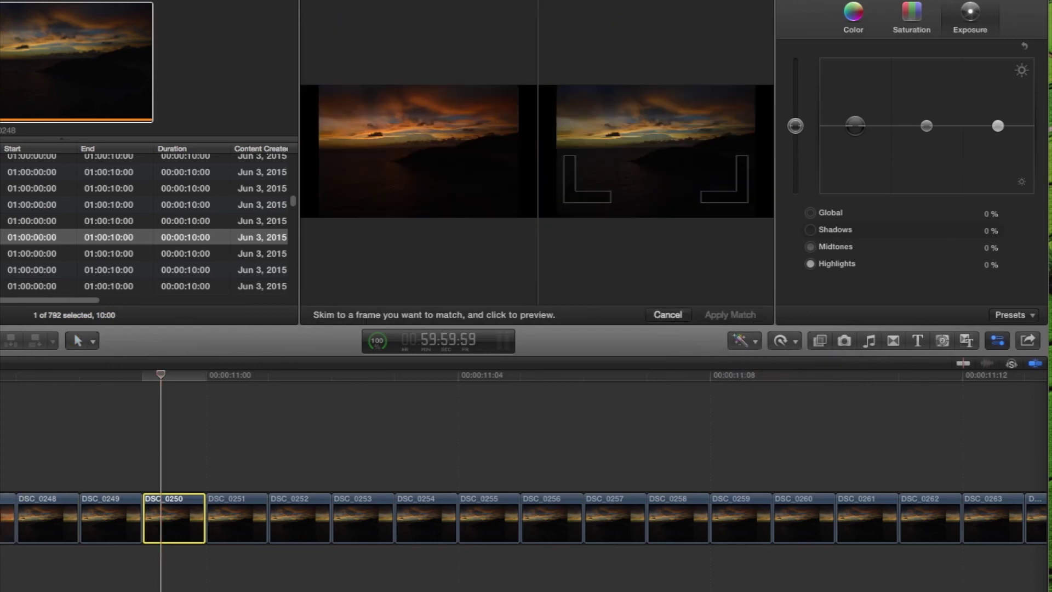
{"action": "left_click", "coordinate": [77, 60]}
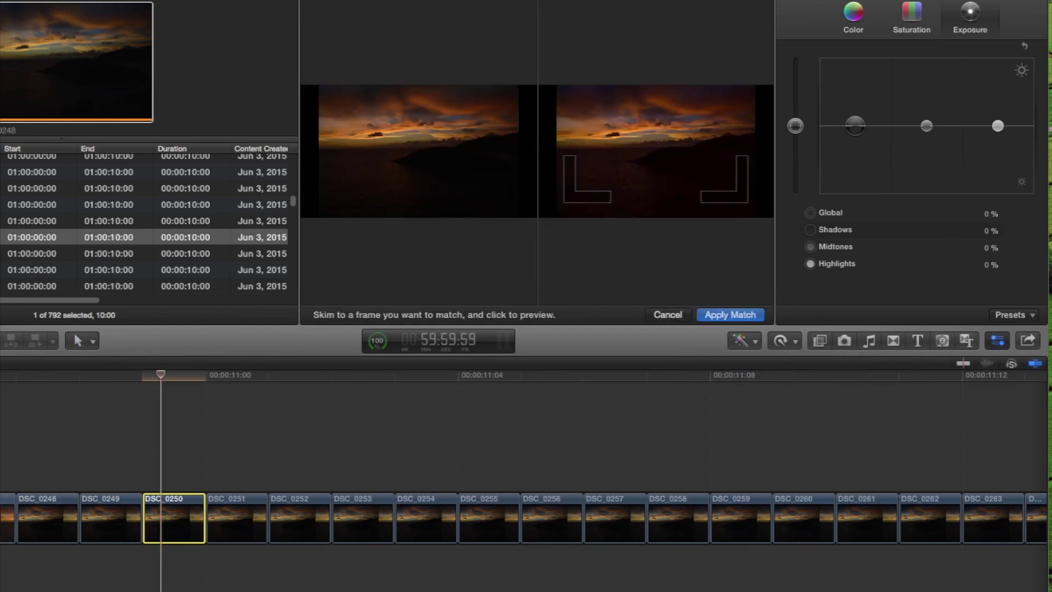
{"action": "left_click", "coordinate": [719, 317]}
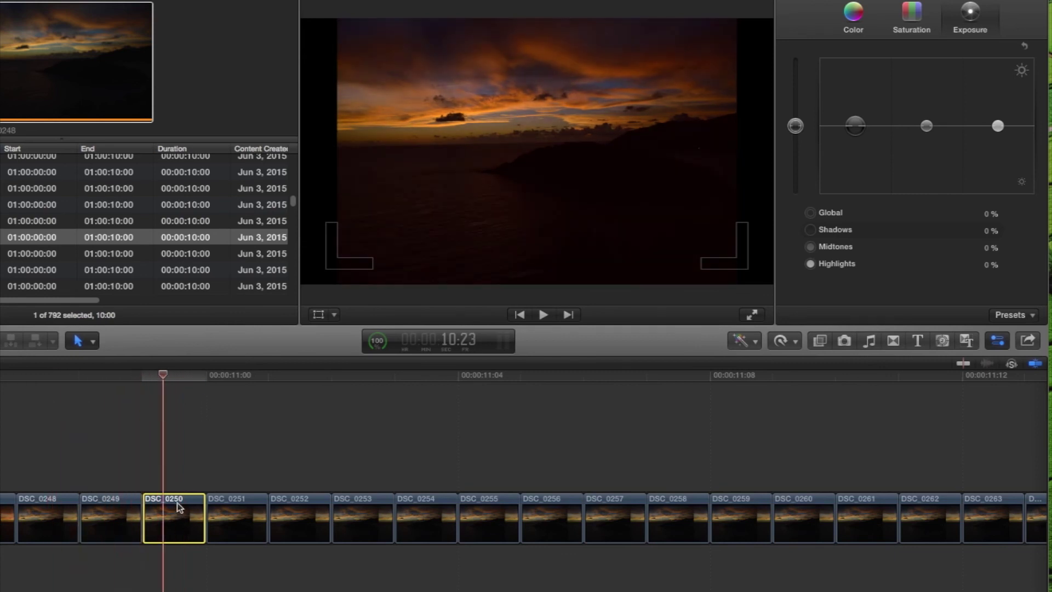
- Lower DSC_0250's Shadows exposure to -2% and scrub across the first clips to compare
{"action": "left_click_drag", "start_coordinate": [855, 126], "coordinate": [856, 128]}
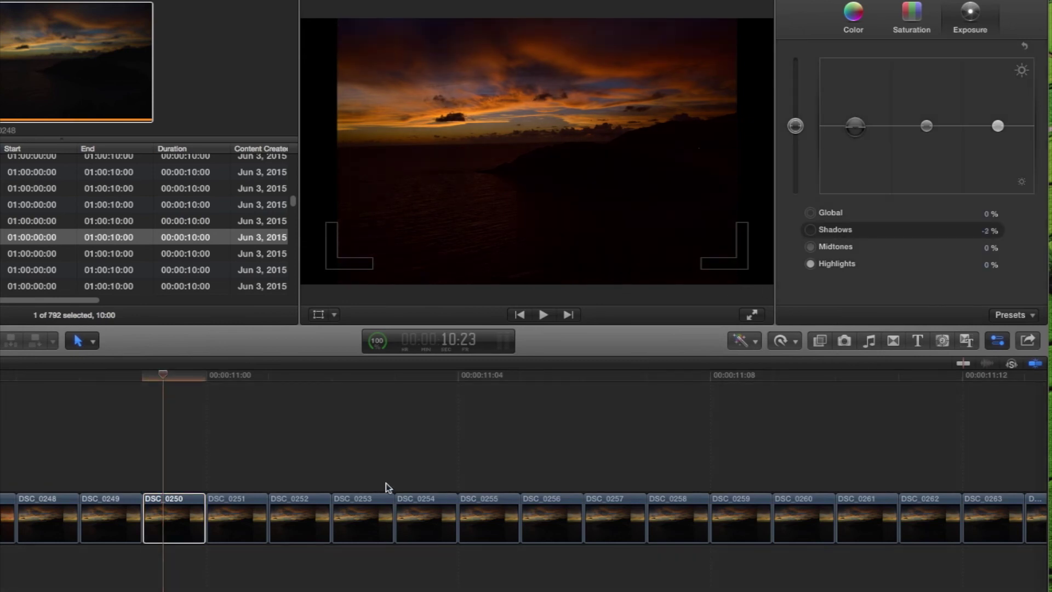
{"action": "left_click", "coordinate": [101, 386]}
{"action": "mouse_move", "coordinate": [8, 384]}
{"action": "left_mouse_down"}
{"action": "mouse_move", "coordinate": [196, 395]}
{"action": "mouse_move", "coordinate": [8, 399]}
{"action": "left_mouse_up"}
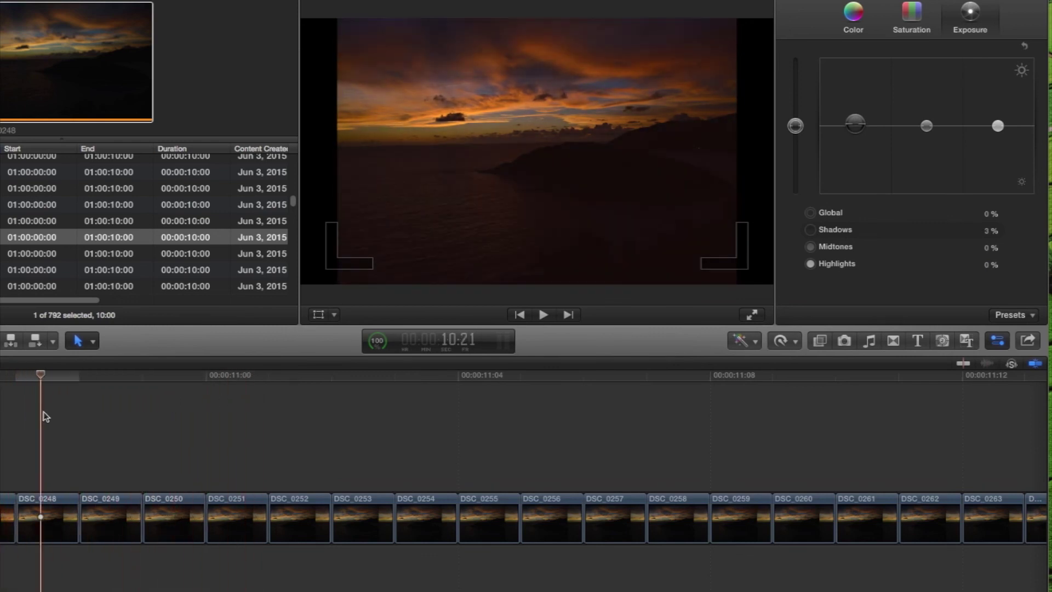
{"action": "mouse_move", "coordinate": [9, 399]}
{"action": "left_mouse_down"}
{"action": "mouse_move", "coordinate": [87, 419]}
{"action": "mouse_move", "coordinate": [42, 436]}
{"action": "left_mouse_up"}
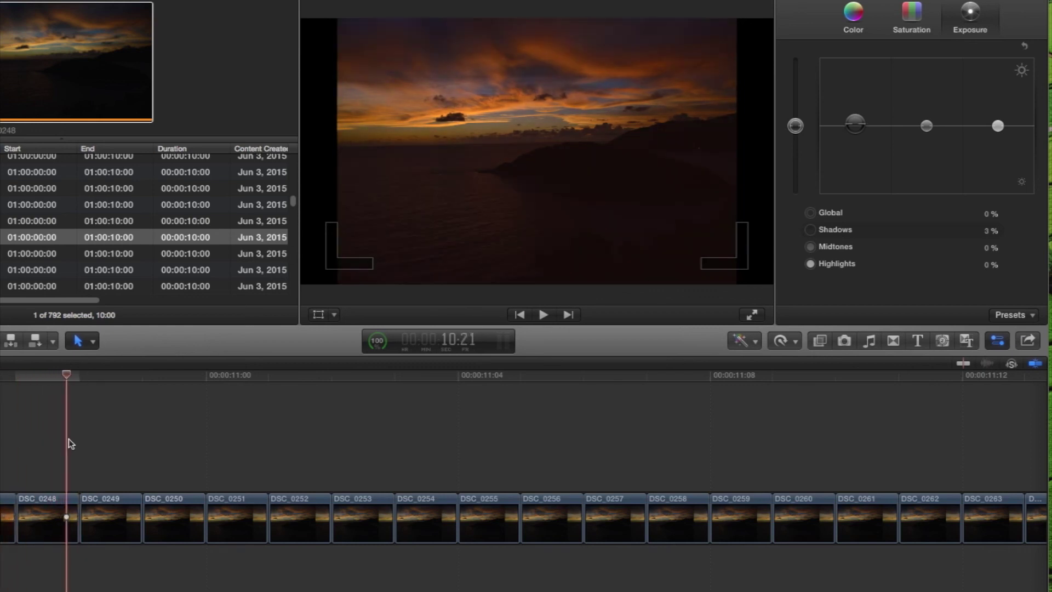
{"action": "left_click_drag", "start_coordinate": [42, 437], "coordinate": [141, 441]}
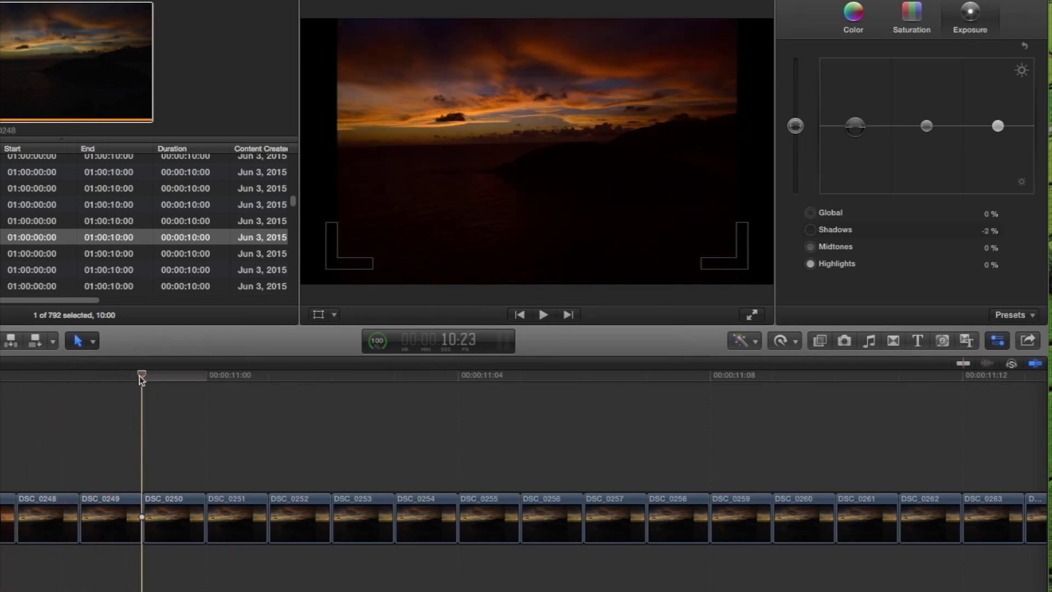
- Scrub further along the sequence, checking DSC_0251 and DSC_0252, then return to DSC_0248
{"action": "left_click_drag", "start_coordinate": [140, 376], "coordinate": [332, 414]}
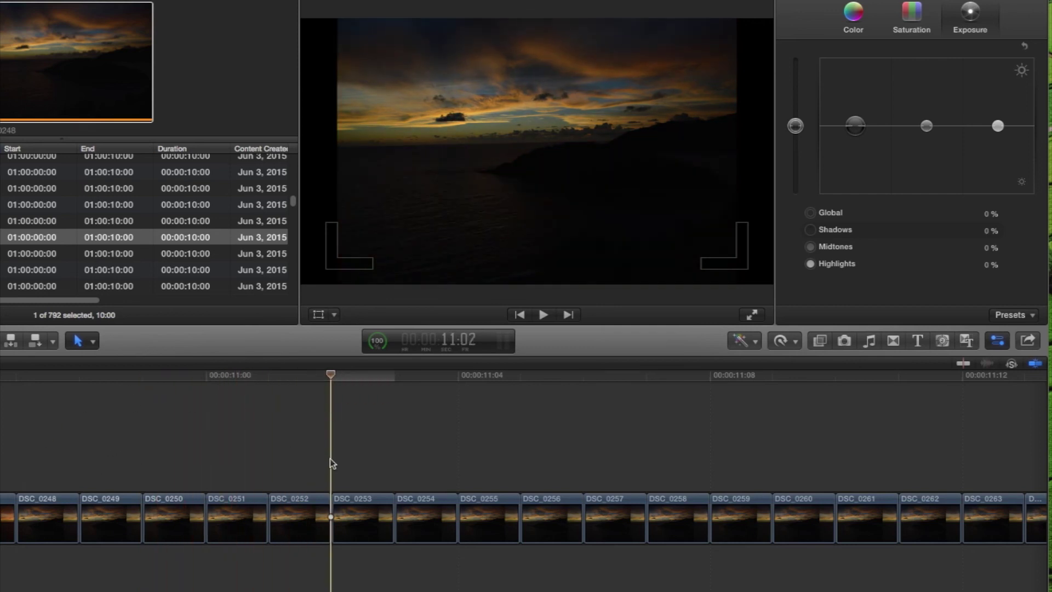
{"action": "left_click", "coordinate": [300, 512]}
{"action": "left_click", "coordinate": [223, 387]}
{"action": "left_click", "coordinate": [231, 514]}
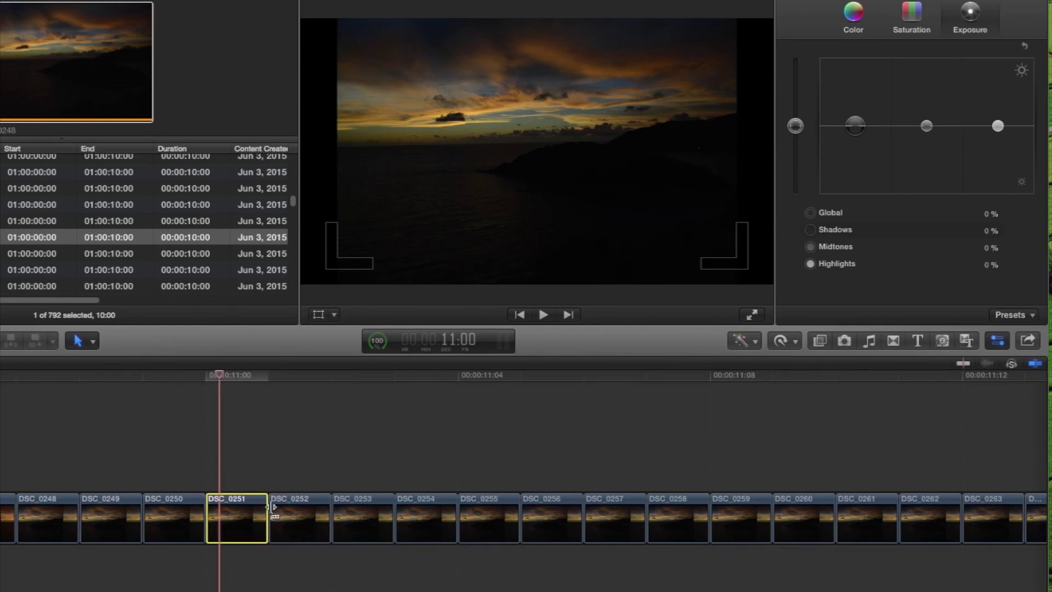
{"action": "left_click", "coordinate": [37, 377]}
{"action": "left_click", "coordinate": [44, 507]}
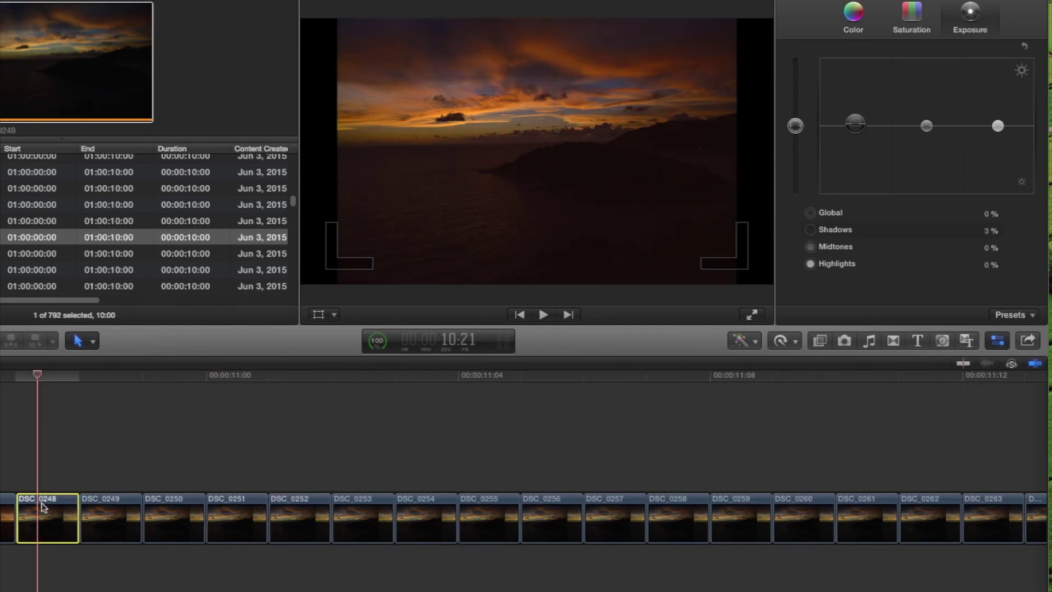